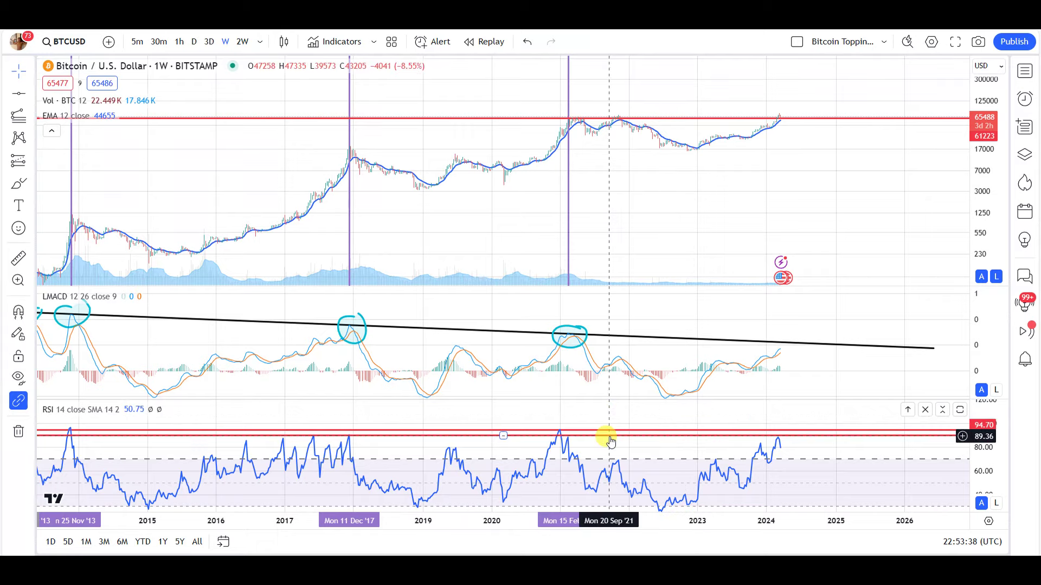
Step: Circle the point where the LMACD approaches the black descending trendline in early 2024, using the Brush
{"action": "scroll", "coordinate": [616, 440], "scroll_direction": "up", "scroll_amount": 5}
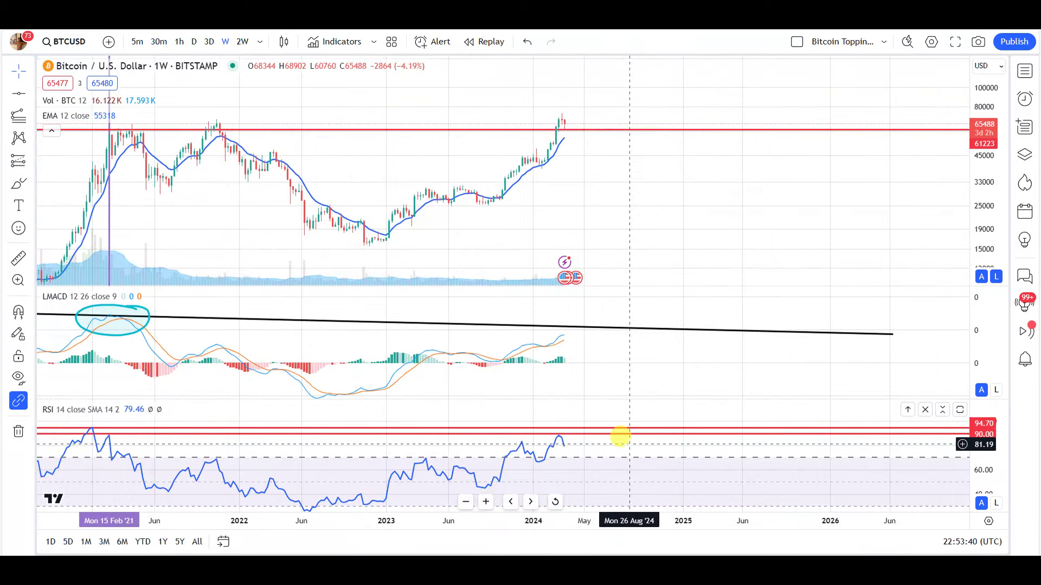
{"action": "left_click", "coordinate": [18, 184]}
{"action": "mouse_move", "coordinate": [556, 315]}
{"action": "left_mouse_down"}
{"action": "mouse_move", "coordinate": [596, 320]}
{"action": "mouse_move", "coordinate": [570, 332]}
{"action": "mouse_move", "coordinate": [581, 310]}
{"action": "left_mouse_up"}
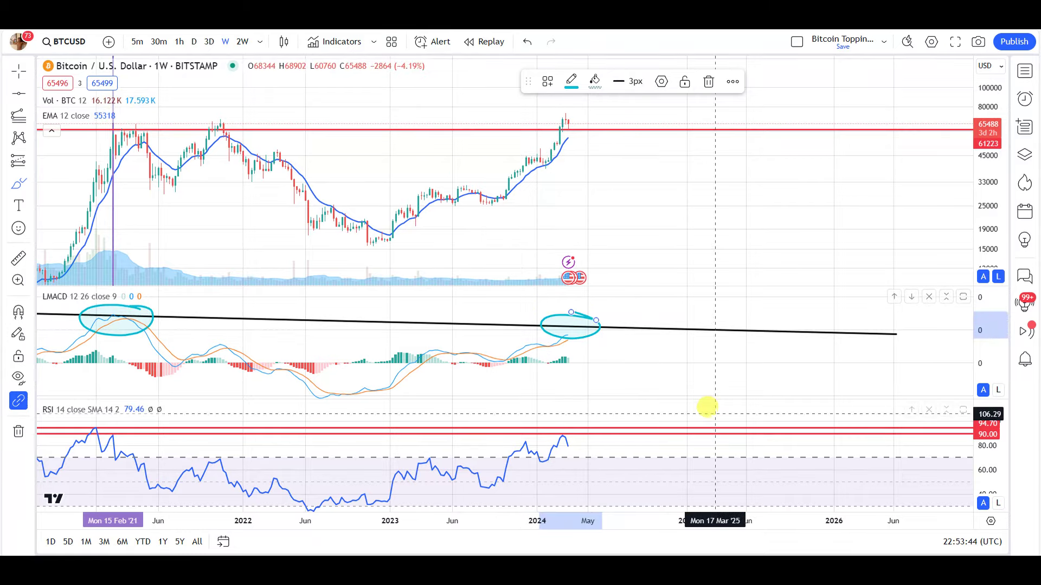
Step: Circle the weekly RSI peaks around the red lines in April 2013, November 2013, December 2017 and February 2021 with the Brush
{"action": "scroll", "coordinate": [734, 458], "scroll_direction": "down", "scroll_amount": 3}
{"action": "scroll", "coordinate": [734, 458], "scroll_direction": "down", "scroll_amount": 6}
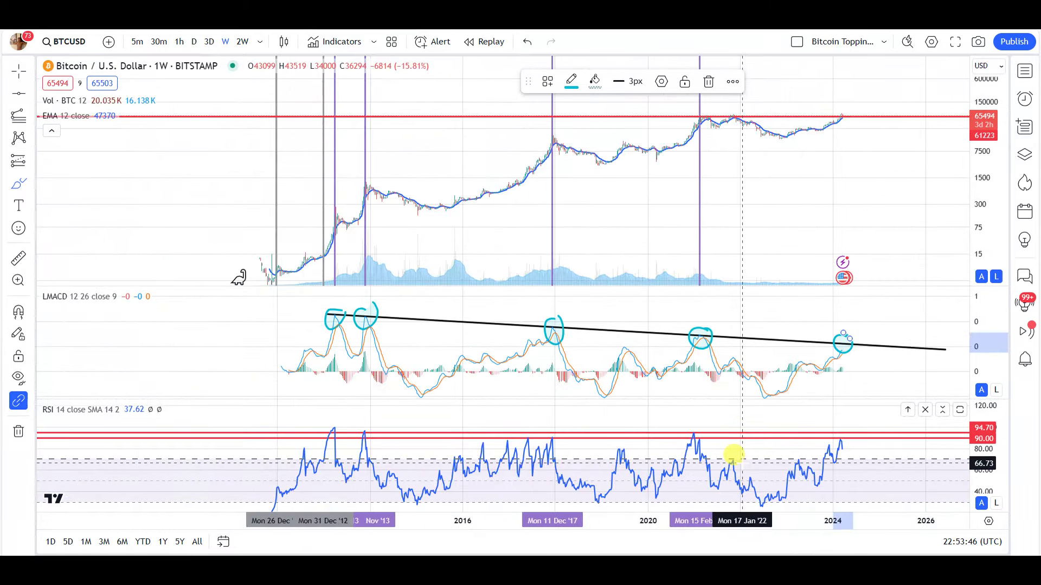
{"action": "mouse_move", "coordinate": [552, 424]}
{"action": "left_mouse_down"}
{"action": "mouse_move", "coordinate": [517, 424]}
{"action": "mouse_move", "coordinate": [551, 424]}
{"action": "left_mouse_up"}
{"action": "mouse_move", "coordinate": [703, 424]}
{"action": "left_mouse_down"}
{"action": "mouse_move", "coordinate": [678, 421]}
{"action": "mouse_move", "coordinate": [692, 427]}
{"action": "left_mouse_up"}
{"action": "left_click_drag", "start_coordinate": [389, 416], "coordinate": [365, 437]}
{"action": "left_click_drag", "start_coordinate": [318, 411], "coordinate": [326, 399]}
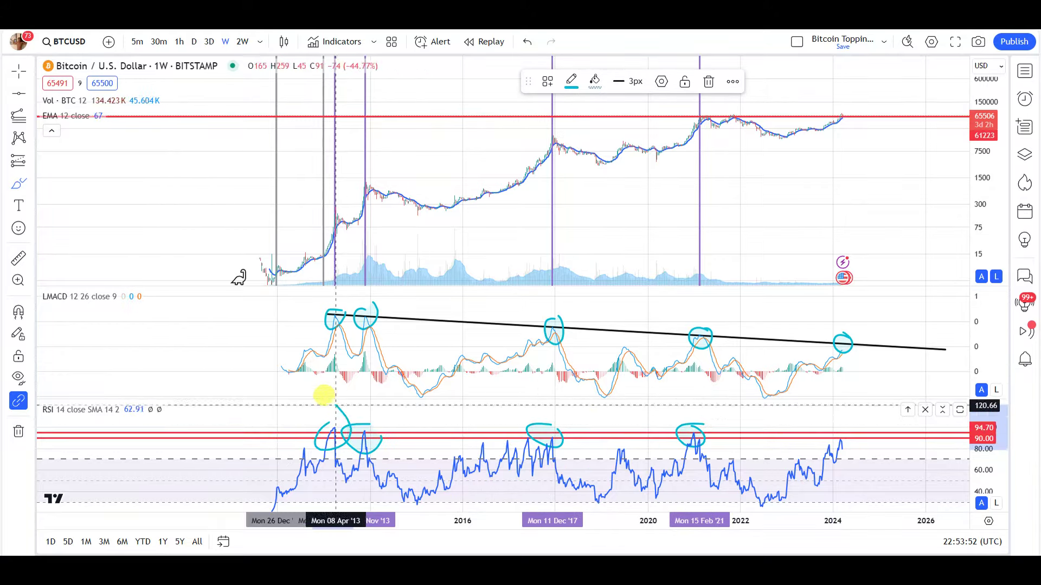
Step: Circle the RSI target zone at the 90.00 and 94.70 lines around spring 2024 with the Brush
{"action": "scroll", "coordinate": [670, 494], "scroll_direction": "up", "scroll_amount": 2}
{"action": "scroll", "coordinate": [670, 494], "scroll_direction": "up", "scroll_amount": 5}
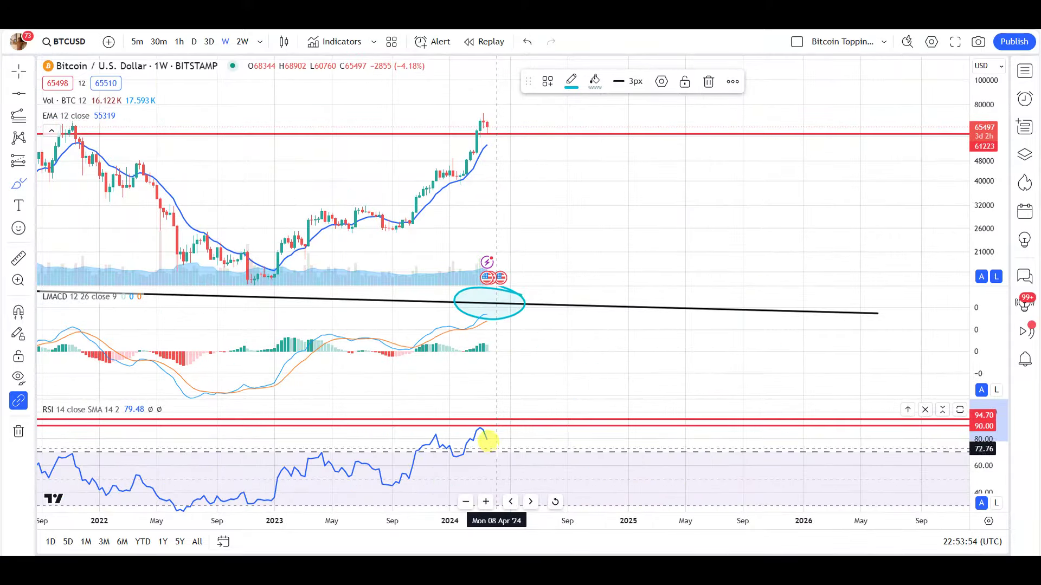
{"action": "scroll", "coordinate": [495, 427], "scroll_direction": "up", "scroll_amount": 1}
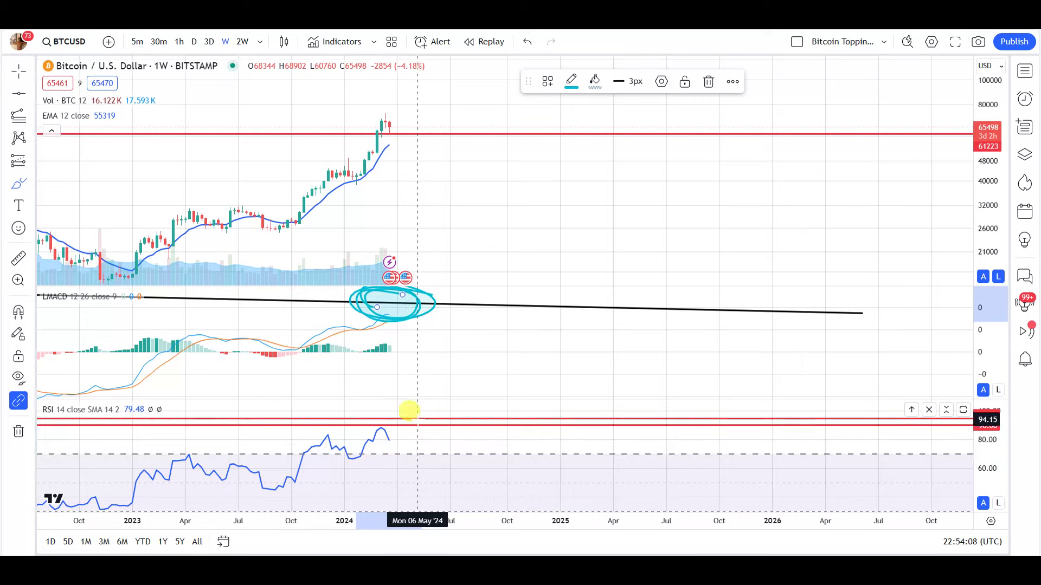
{"action": "mouse_move", "coordinate": [418, 415]}
{"action": "left_mouse_down"}
{"action": "mouse_move", "coordinate": [381, 423]}
{"action": "mouse_move", "coordinate": [410, 430]}
{"action": "mouse_move", "coordinate": [423, 415]}
{"action": "left_mouse_up"}
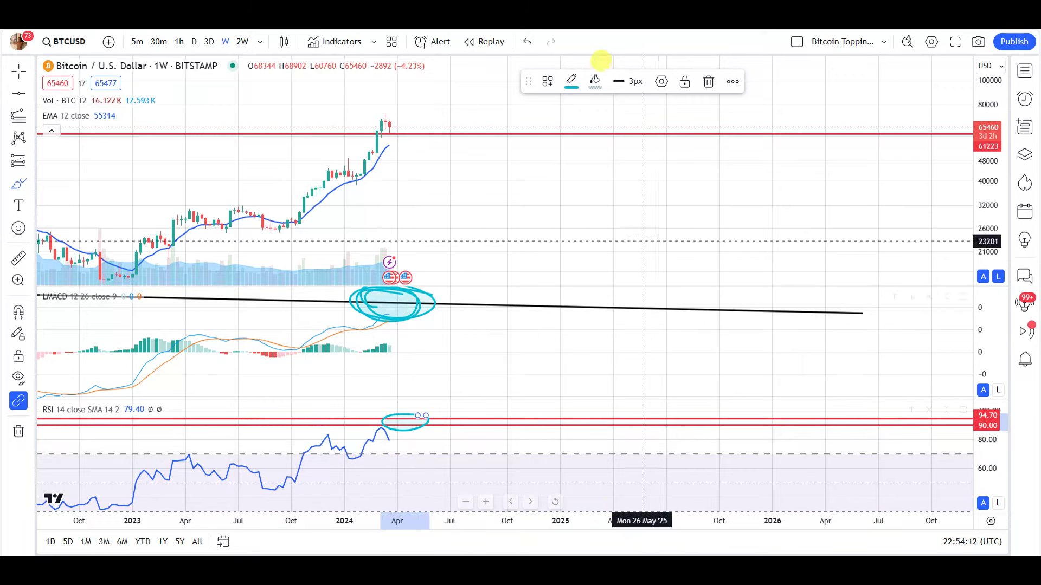
Step: Switch the BTCUSD chart to the 1M interval
{"action": "type", "text": "1M"}
{"action": "key", "text": "Return"}
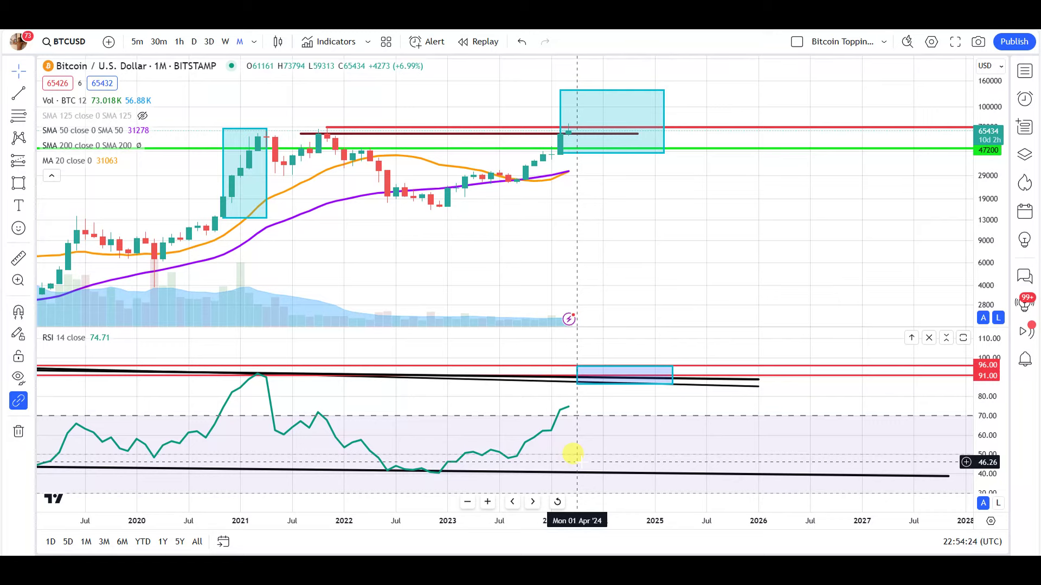
{"action": "scroll", "coordinate": [604, 421], "scroll_direction": "down", "scroll_amount": 5}
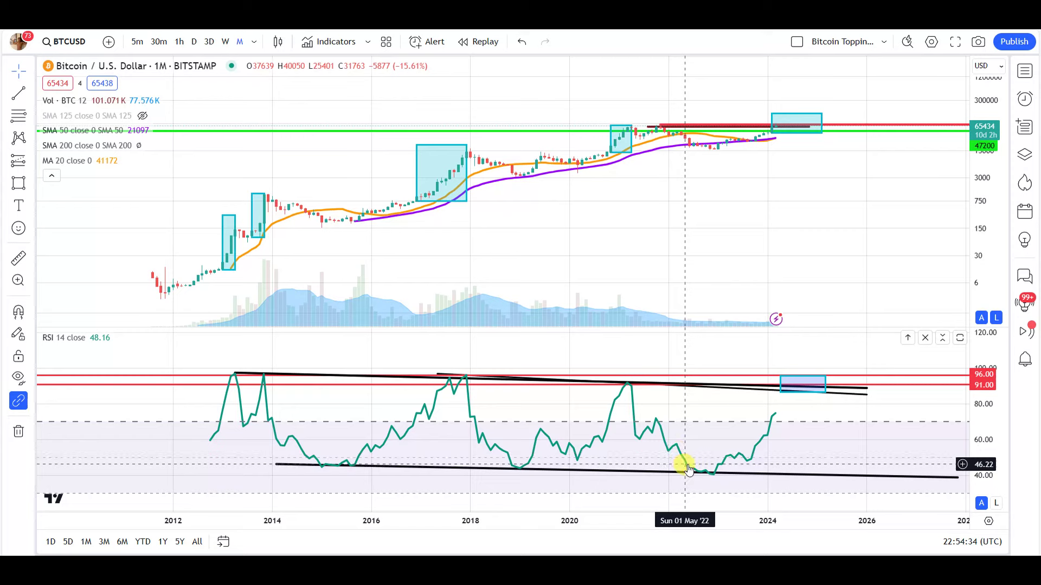
{"action": "scroll", "coordinate": [659, 467], "scroll_direction": "up", "scroll_amount": 1}
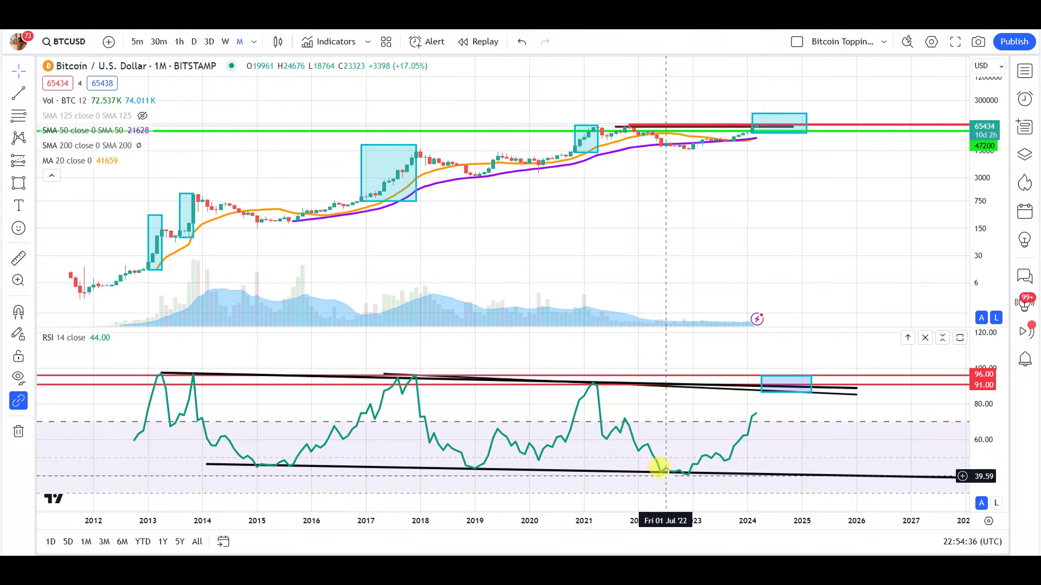
Step: Circle the monthly RSI peaks of 2013, 2017 and 2021 with the Brush, ending with the normal cursor active
{"action": "left_click", "coordinate": [31, 183]}
{"action": "left_click", "coordinate": [80, 166]}
{"action": "mouse_move", "coordinate": [198, 356]}
{"action": "left_mouse_down"}
{"action": "mouse_move", "coordinate": [147, 349]}
{"action": "mouse_move", "coordinate": [217, 367]}
{"action": "left_mouse_up"}
{"action": "left_click_drag", "start_coordinate": [402, 359], "coordinate": [406, 360]}
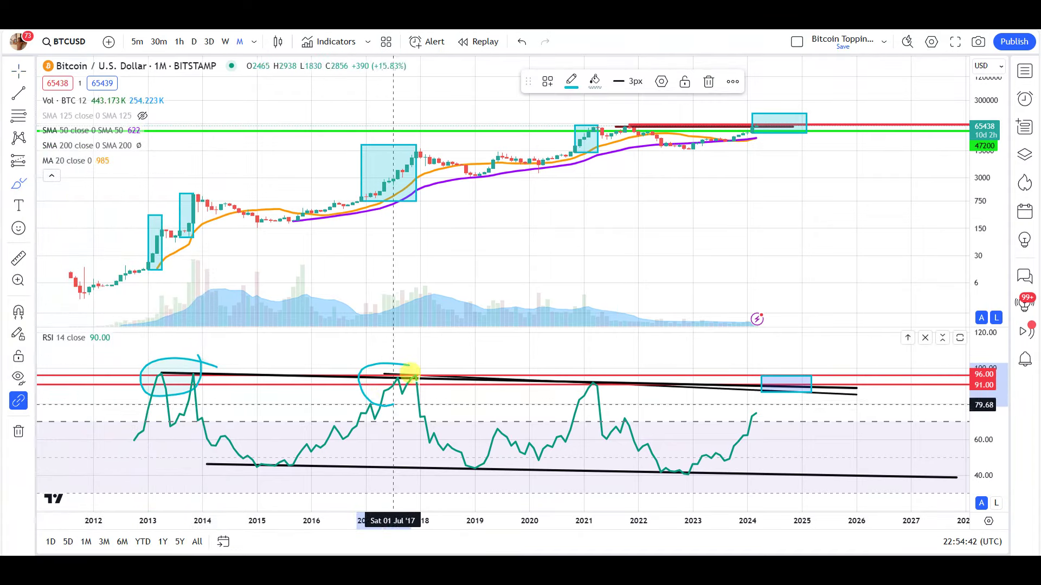
{"action": "mouse_move", "coordinate": [603, 370]}
{"action": "left_mouse_down"}
{"action": "mouse_move", "coordinate": [565, 402]}
{"action": "mouse_move", "coordinate": [643, 411]}
{"action": "left_mouse_up"}
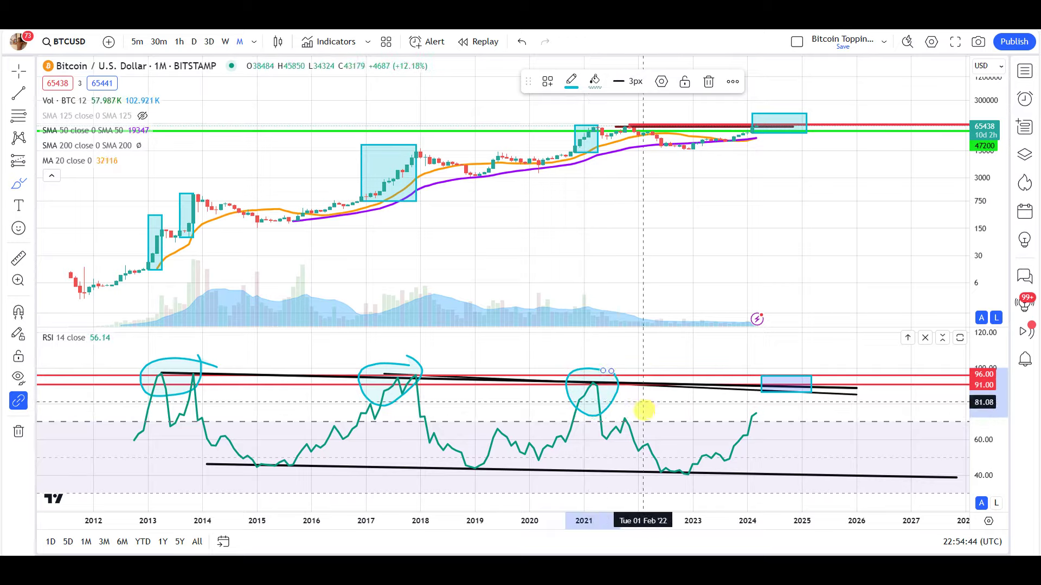
{"action": "scroll", "coordinate": [599, 474], "scroll_direction": "up", "scroll_amount": 5}
{"action": "scroll", "coordinate": [593, 474], "scroll_direction": "up", "scroll_amount": 2}
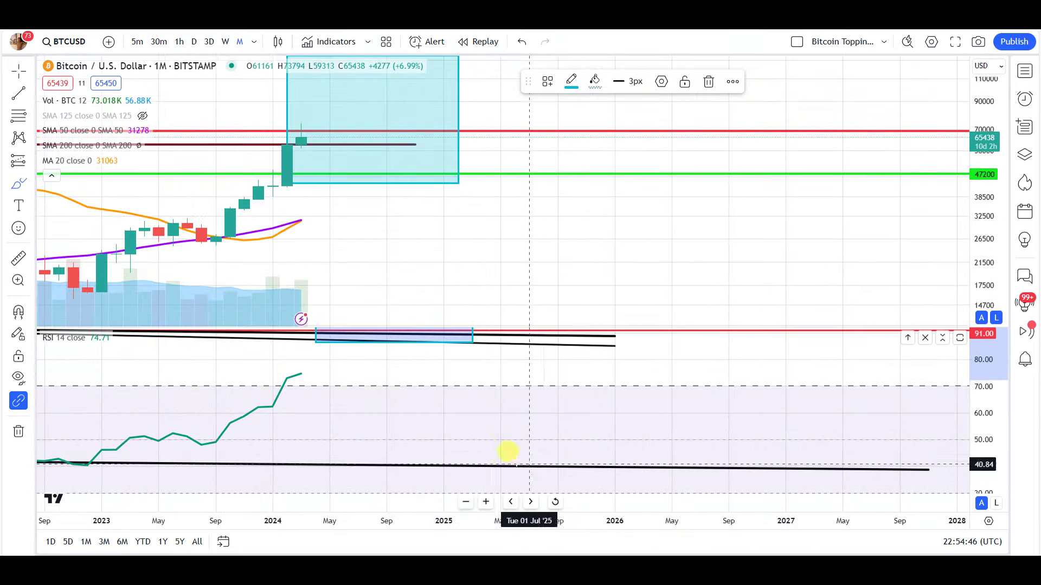
{"action": "scroll", "coordinate": [488, 437], "scroll_direction": "down", "scroll_amount": 5}
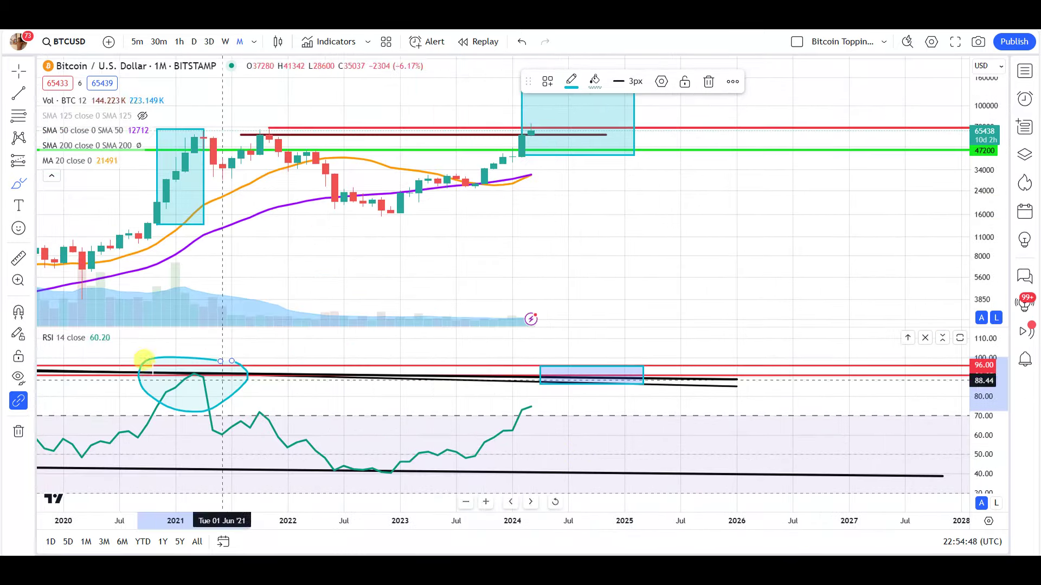
{"action": "left_click", "coordinate": [17, 71]}
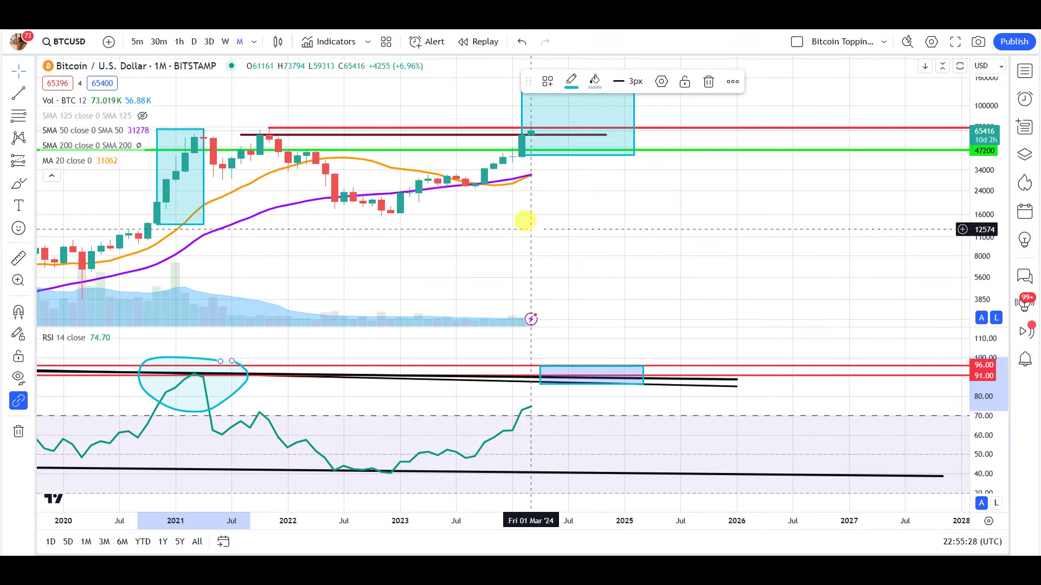
Step: Maximize the monthly RSI pane so it fills the whole chart area
{"action": "scroll", "coordinate": [534, 421], "scroll_direction": "up", "scroll_amount": 3}
{"action": "scroll", "coordinate": [453, 392], "scroll_direction": "down", "scroll_amount": 3}
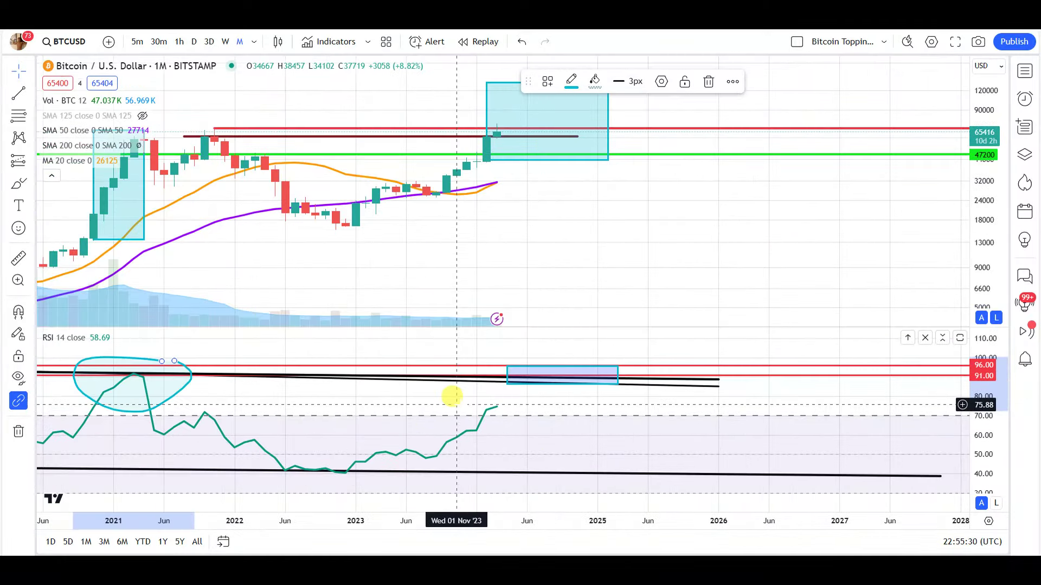
{"action": "double_click", "coordinate": [523, 390]}
{"action": "scroll", "coordinate": [499, 379], "scroll_direction": "up", "scroll_amount": 3}
{"action": "scroll", "coordinate": [476, 327], "scroll_direction": "down", "scroll_amount": 3}
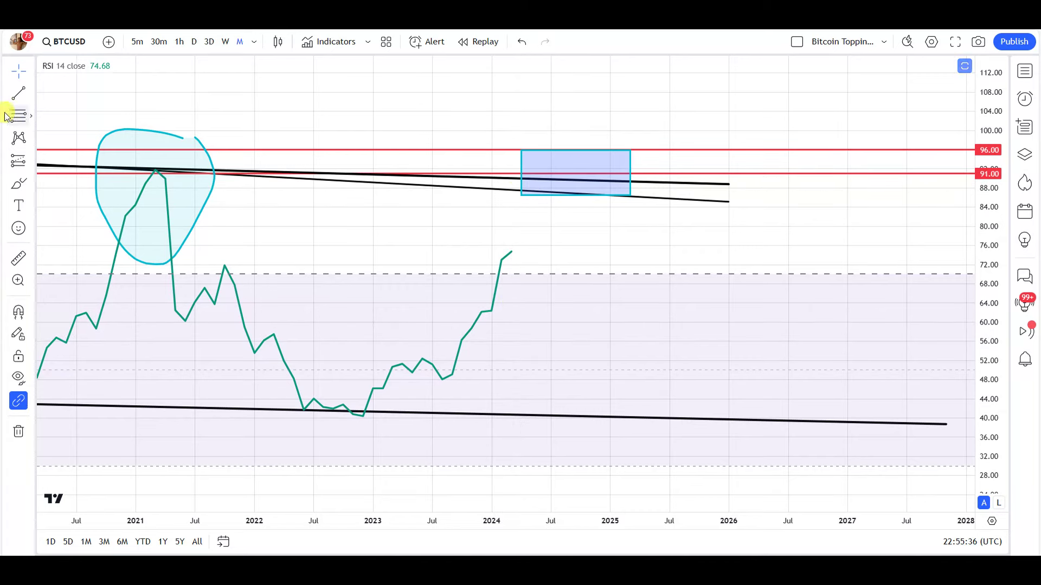
Step: Draw two freehand Brush marks over the blue target box in the RSI pane, starting near its early-2024 edge
{"action": "left_click", "coordinate": [18, 183]}
{"action": "left_click_drag", "start_coordinate": [521, 166], "coordinate": [581, 154]}
{"action": "mouse_move", "coordinate": [519, 179]}
{"action": "left_mouse_down"}
{"action": "mouse_move", "coordinate": [604, 162]}
{"action": "mouse_move", "coordinate": [511, 186]}
{"action": "mouse_move", "coordinate": [597, 190]}
{"action": "mouse_move", "coordinate": [551, 170]}
{"action": "mouse_move", "coordinate": [505, 183]}
{"action": "left_mouse_up"}
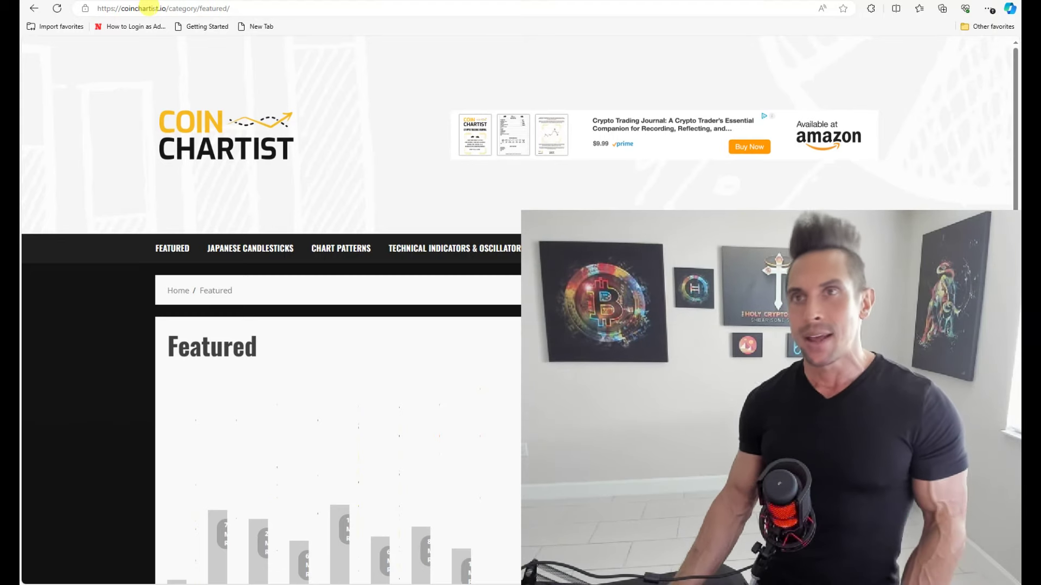
Step: Switch to the Bitcoin Topping Signals_2024 workbook in Excel and highlight the topping signals table B2:F8
{"action": "key", "text": "ctrl+Tab"}
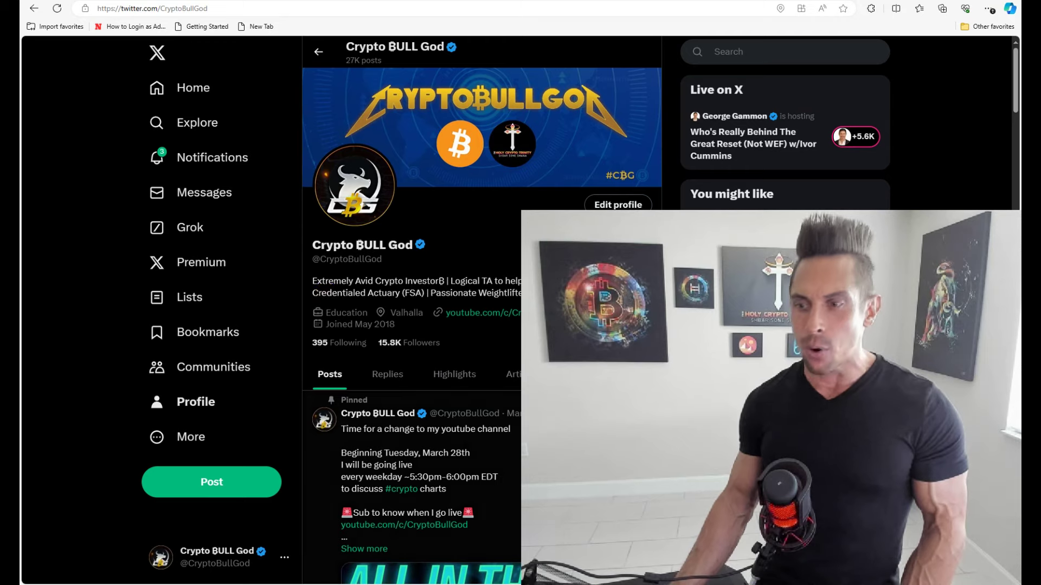
{"action": "key", "text": "alt+Tab"}
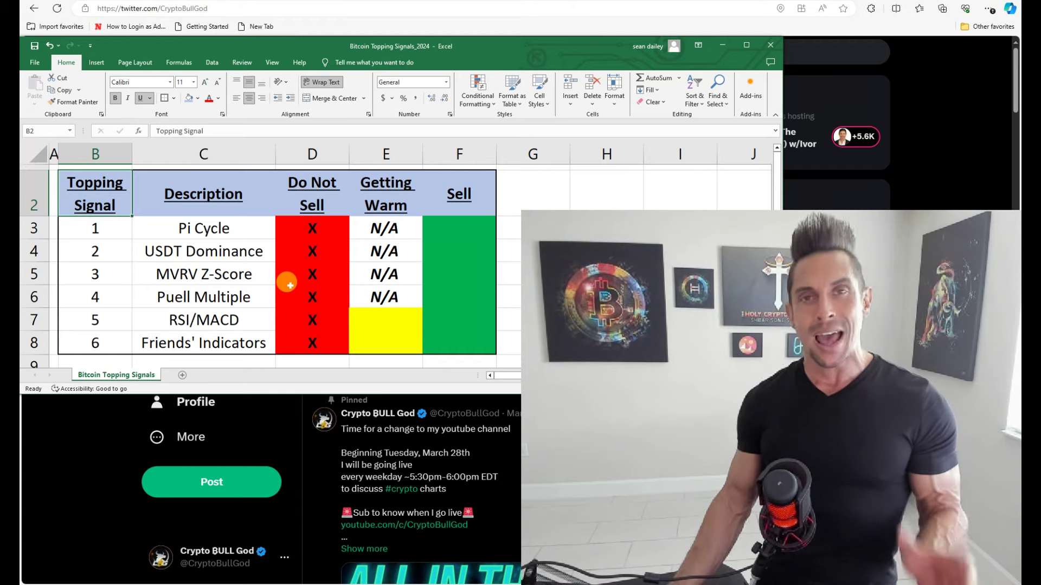
{"action": "left_click_drag", "start_coordinate": [109, 205], "coordinate": [448, 350]}
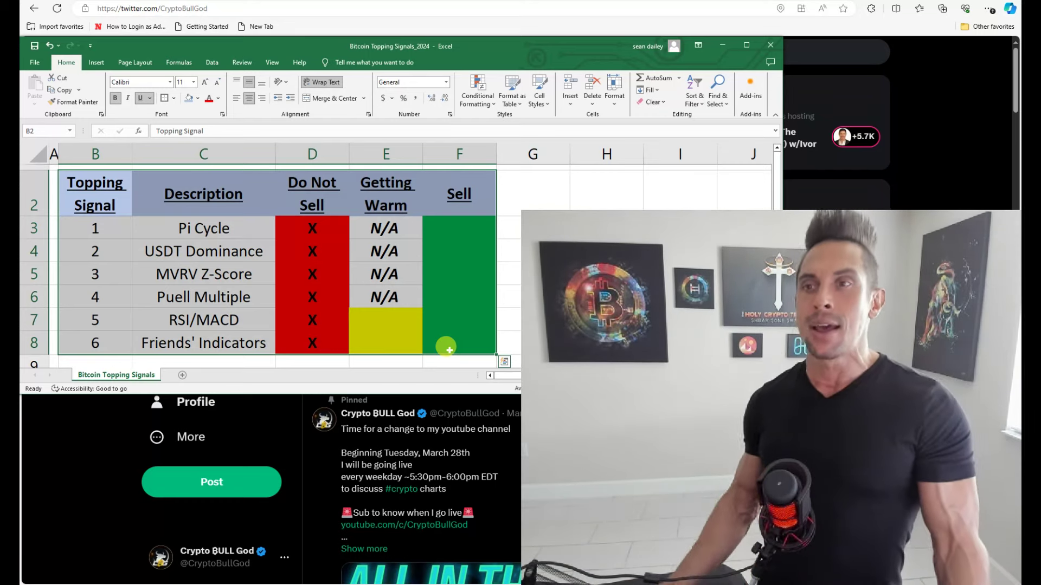
{"action": "left_click", "coordinate": [270, 244]}
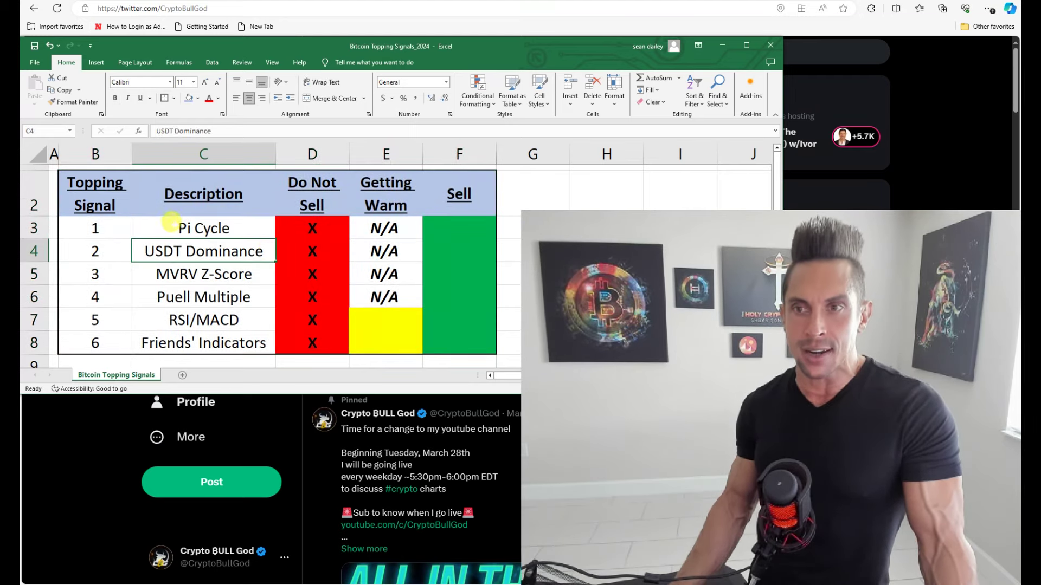
{"action": "left_click", "coordinate": [175, 222]}
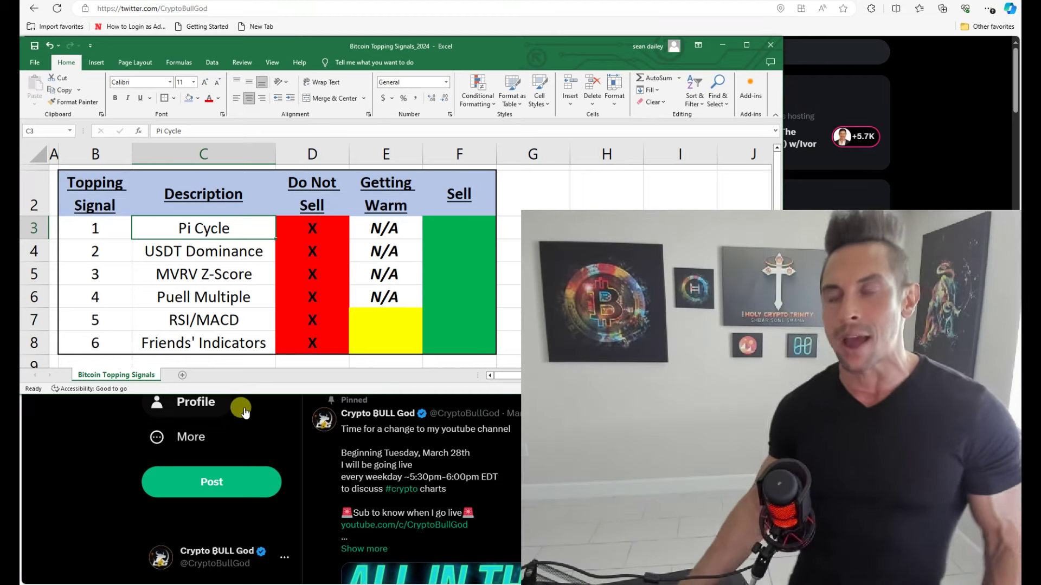
Step: Move the Pi Cycle row's X from the Do Not Sell column to the Sell column
{"action": "left_click", "coordinate": [293, 226]}
{"action": "left_click", "coordinate": [452, 229]}
{"action": "left_click", "coordinate": [320, 227]}
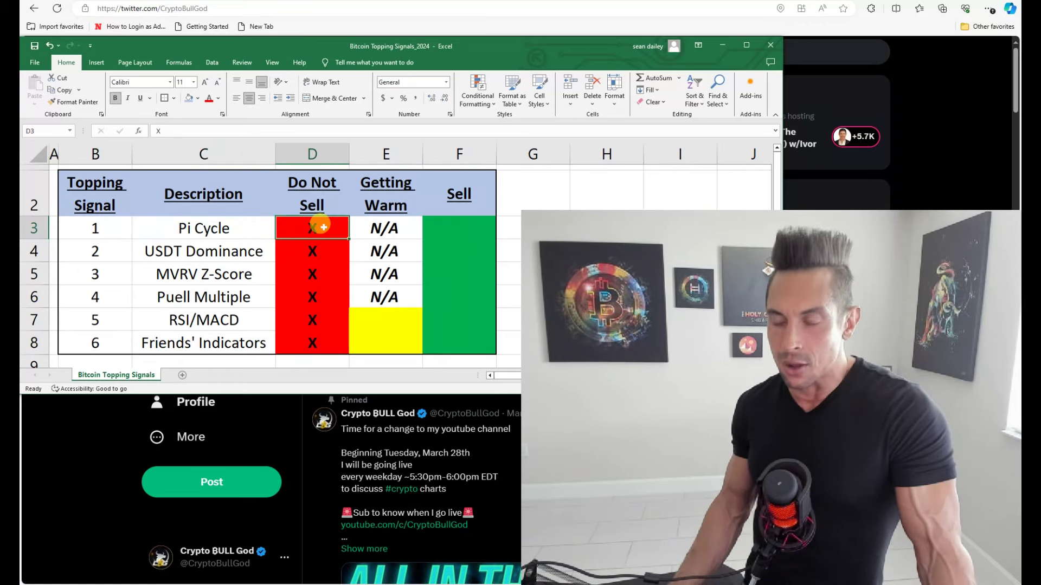
{"action": "left_click", "coordinate": [462, 226]}
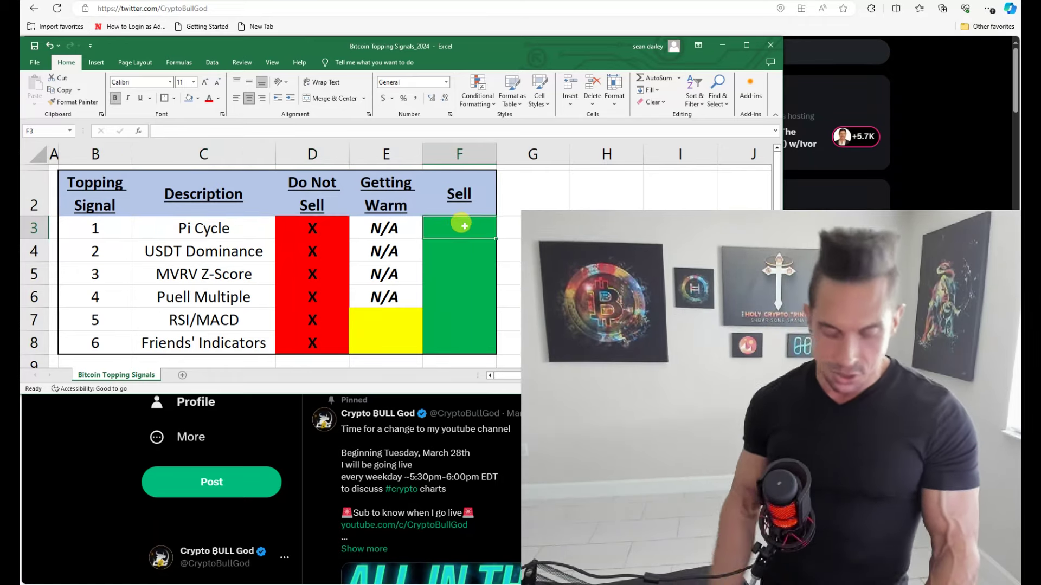
{"action": "type", "text": "X"}
{"action": "key", "text": "Return"}
{"action": "key", "text": "Left"}
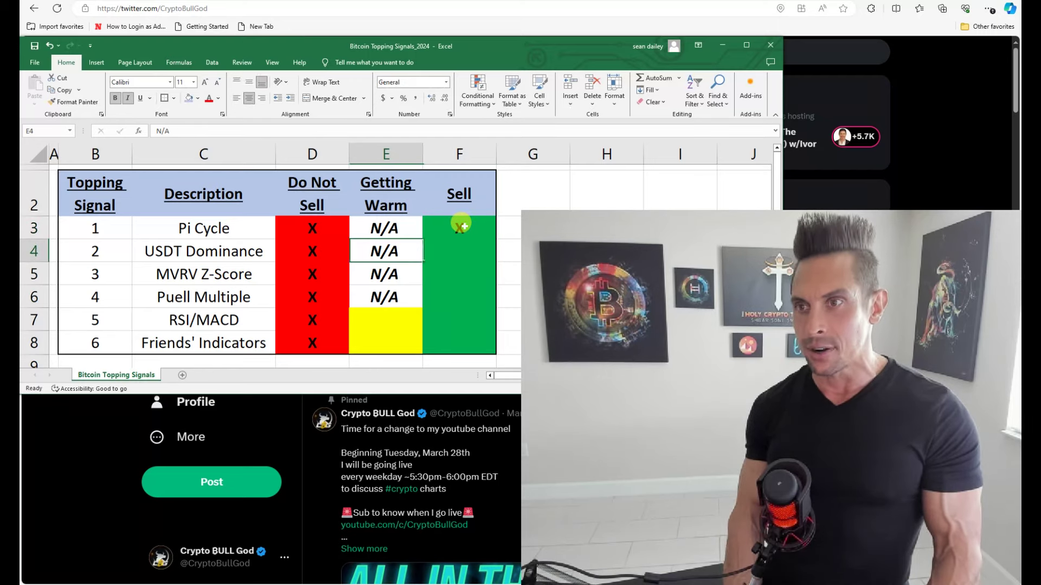
{"action": "key", "text": "Up"}
{"action": "key", "text": "Left"}
{"action": "key", "text": "Delete"}
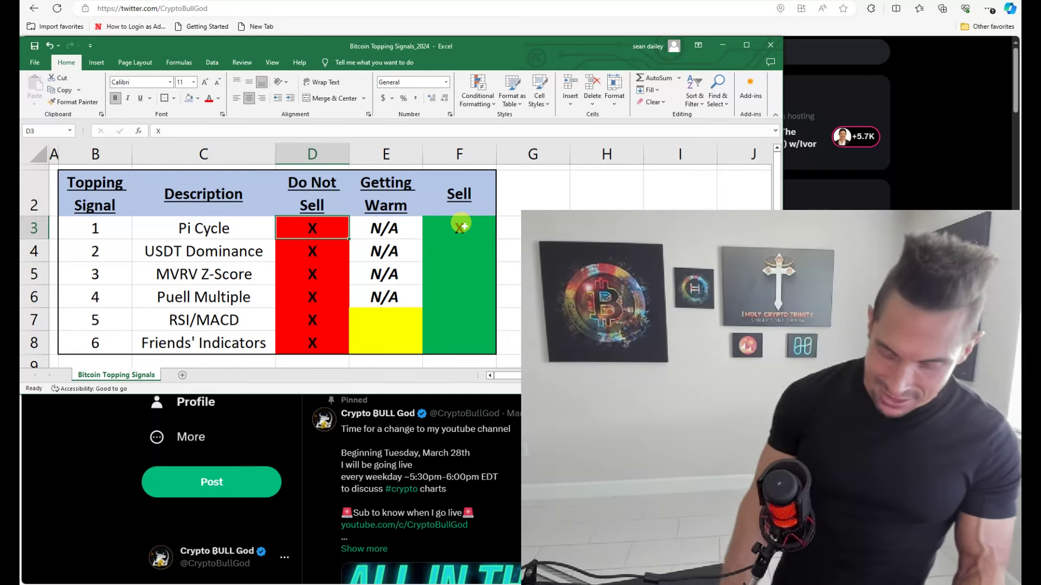
{"action": "key", "text": "Down"}
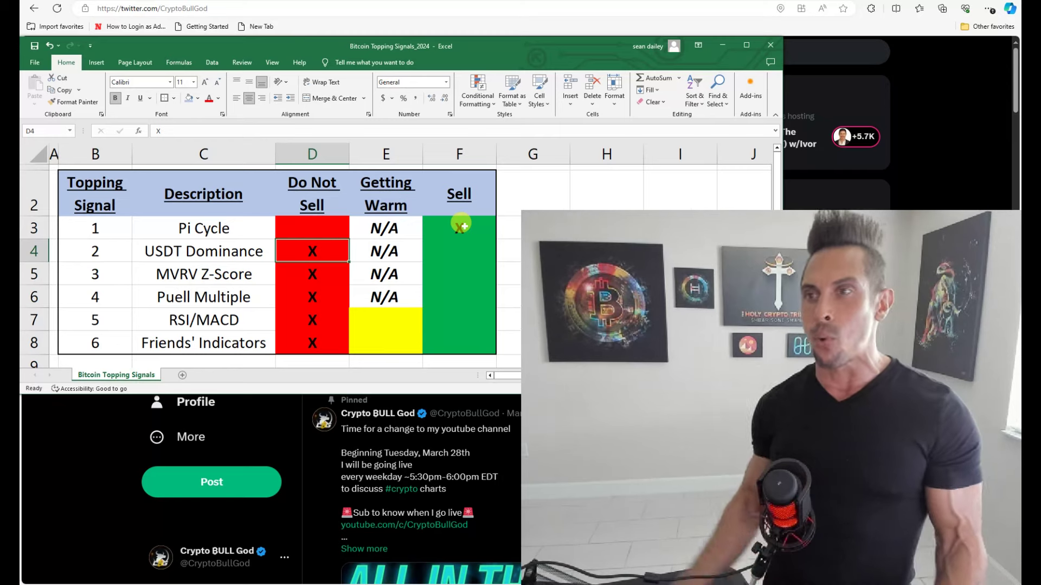
Step: Move the RSI/MACD row's X from the Do Not Sell column to the Getting Warm column
{"action": "left_click", "coordinate": [312, 324]}
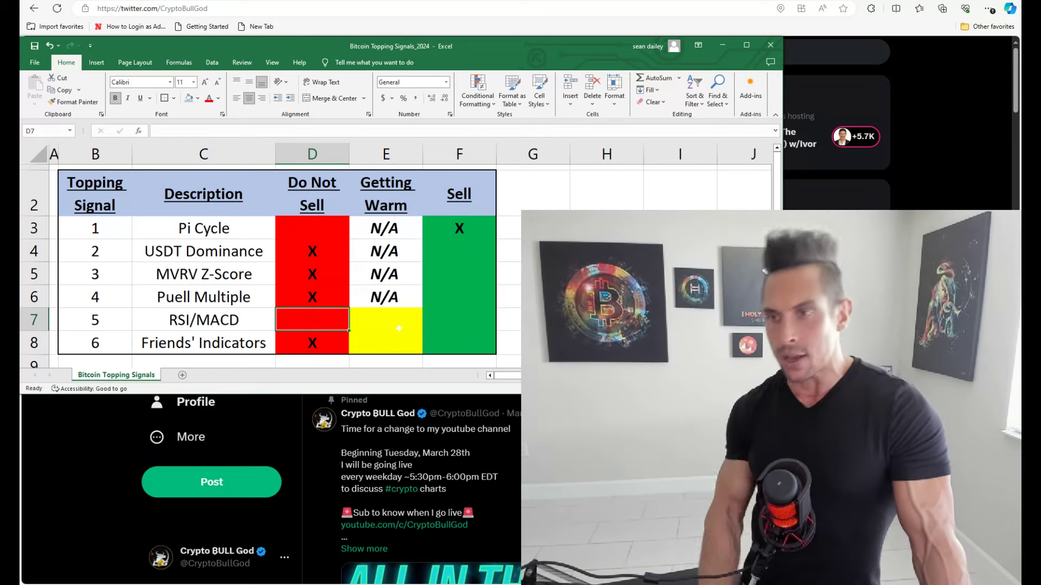
{"action": "left_click", "coordinate": [375, 315]}
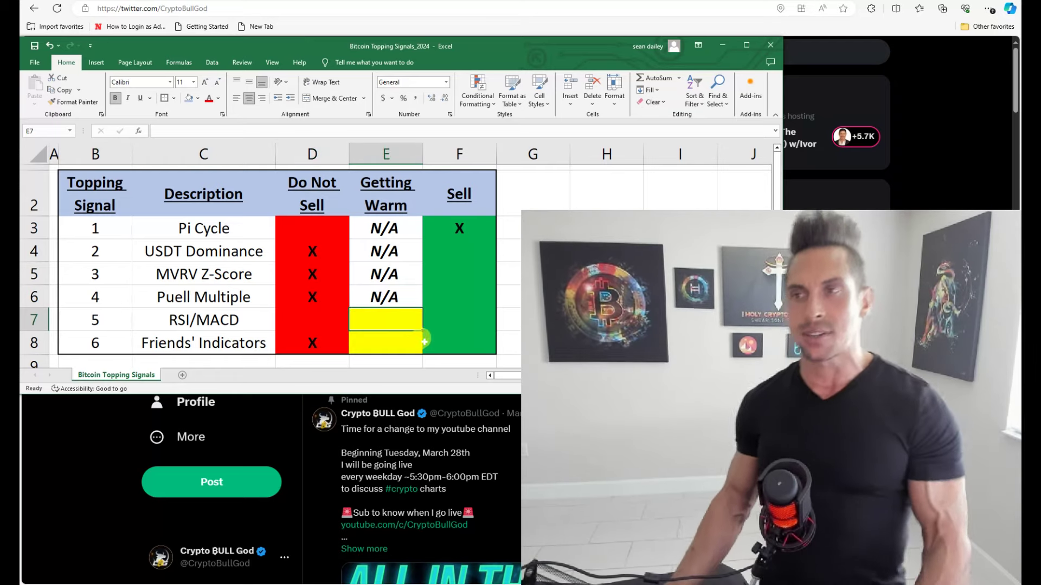
{"action": "type", "text": "X"}
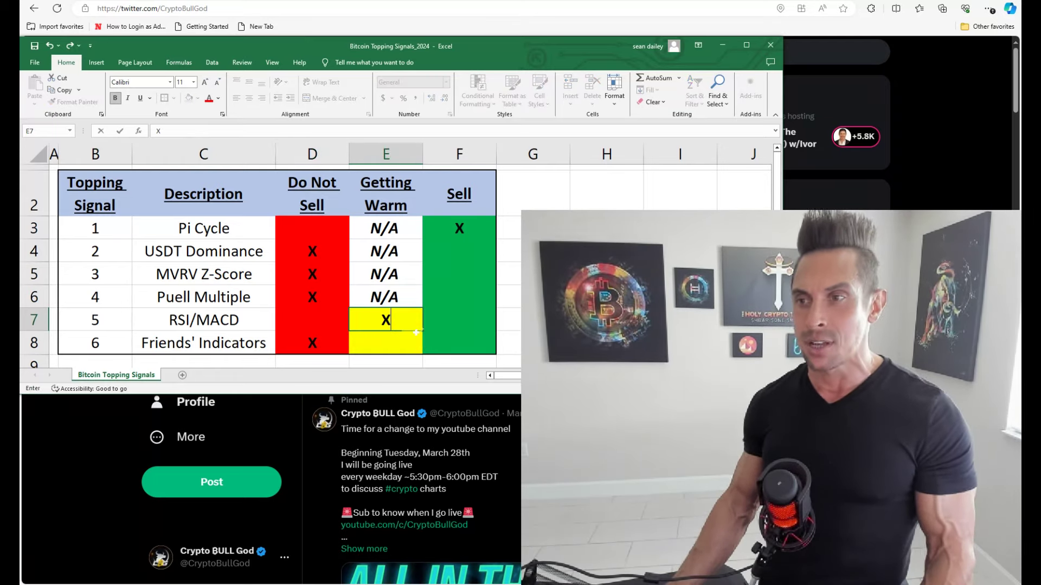
{"action": "key", "text": "Tab"}
Step: Clear the RSI/MACD row's Getting Warm cell and enter an X in its Sell cell
{"action": "left_click", "coordinate": [405, 327]}
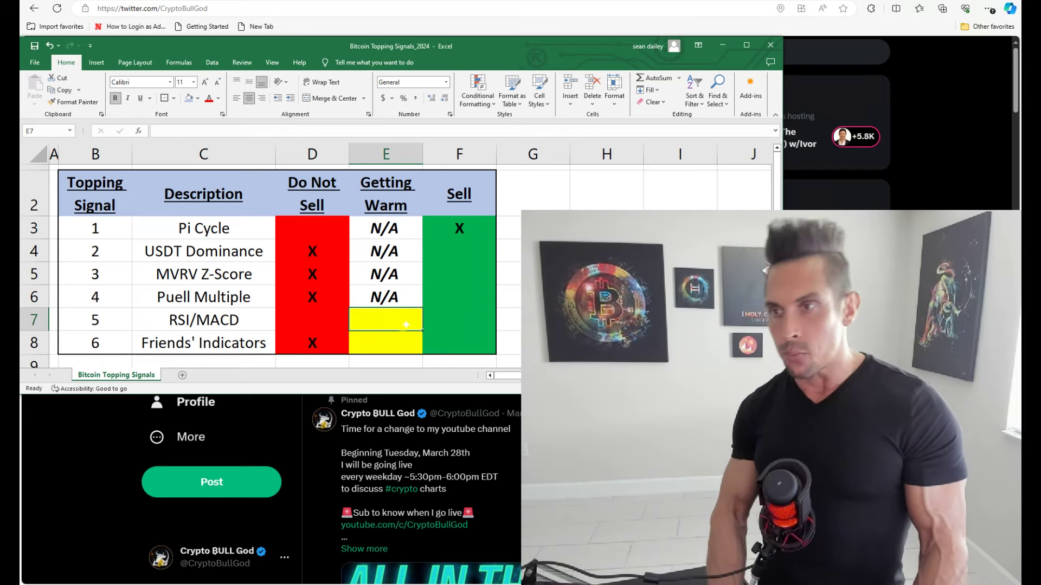
{"action": "key", "text": "Delete"}
{"action": "key", "text": "Tab"}
{"action": "type", "text": "X"}
{"action": "key", "text": "Return"}
{"action": "key", "text": "Left"}
{"action": "key", "text": "Left"}
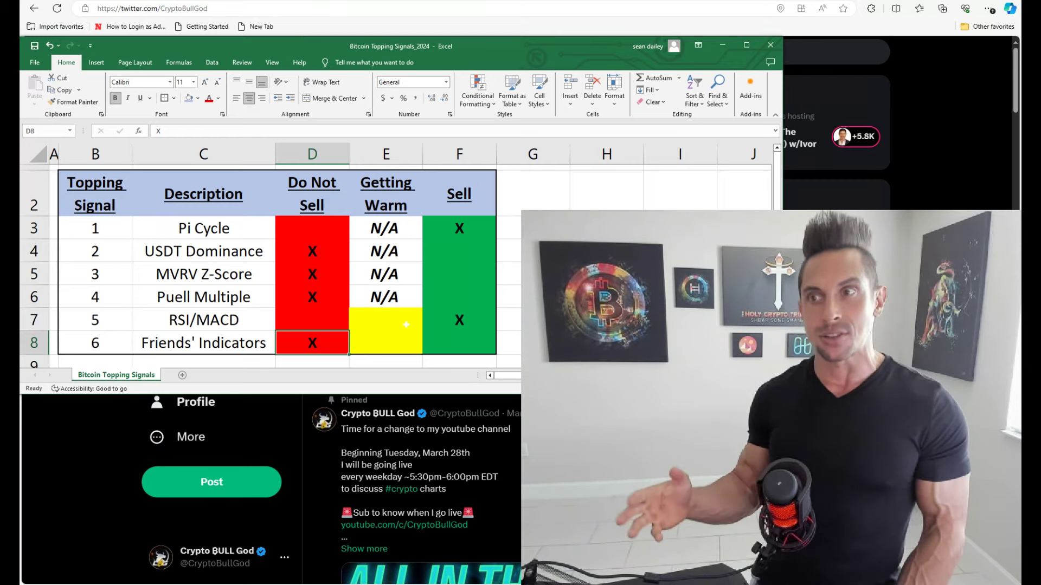
Step: Move the X marks of the USDT Dominance and MVRV Z-Score rows from the Do Not Sell column to the Sell column
{"action": "left_click", "coordinate": [469, 245]}
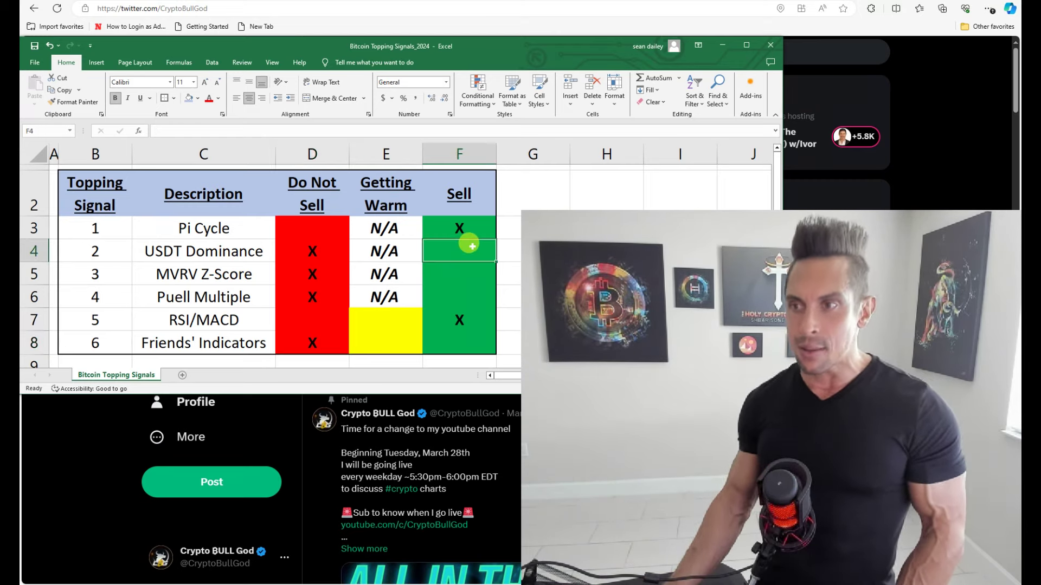
{"action": "type", "text": "X"}
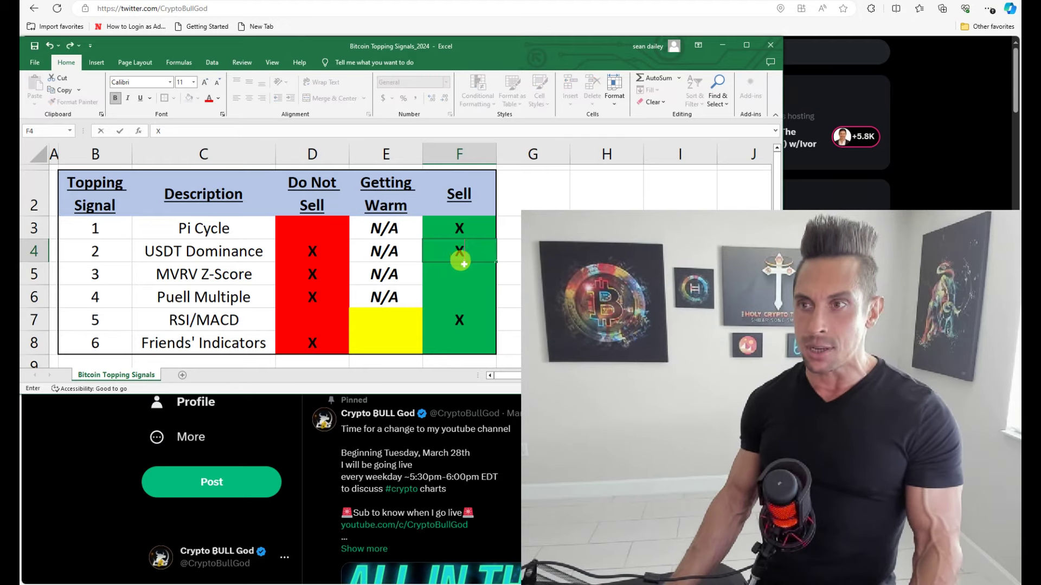
{"action": "key", "text": "Return"}
{"action": "type", "text": "X"}
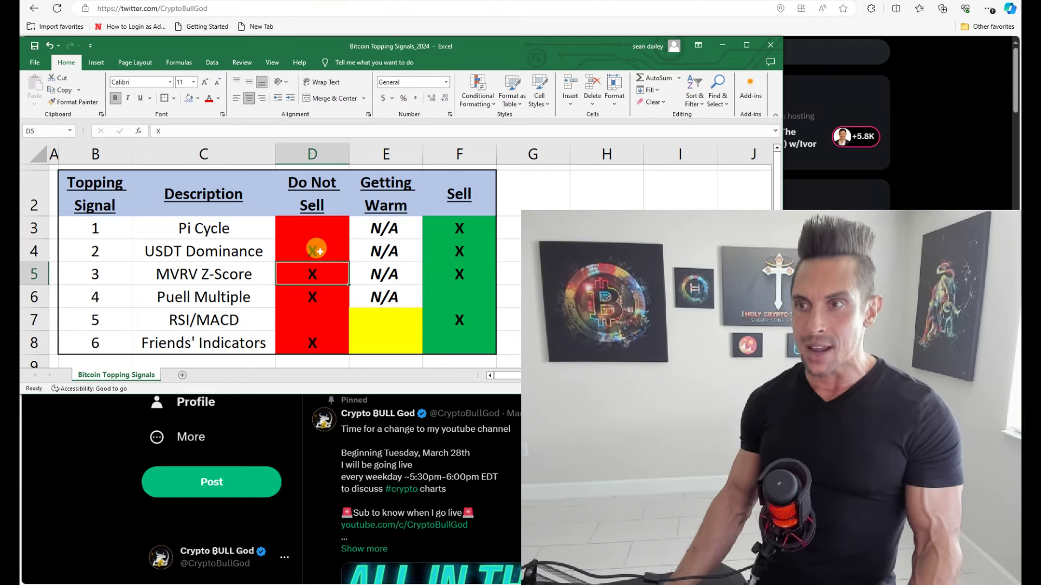
{"action": "left_click_drag", "start_coordinate": [321, 252], "coordinate": [321, 276]}
{"action": "key", "text": "Delete"}
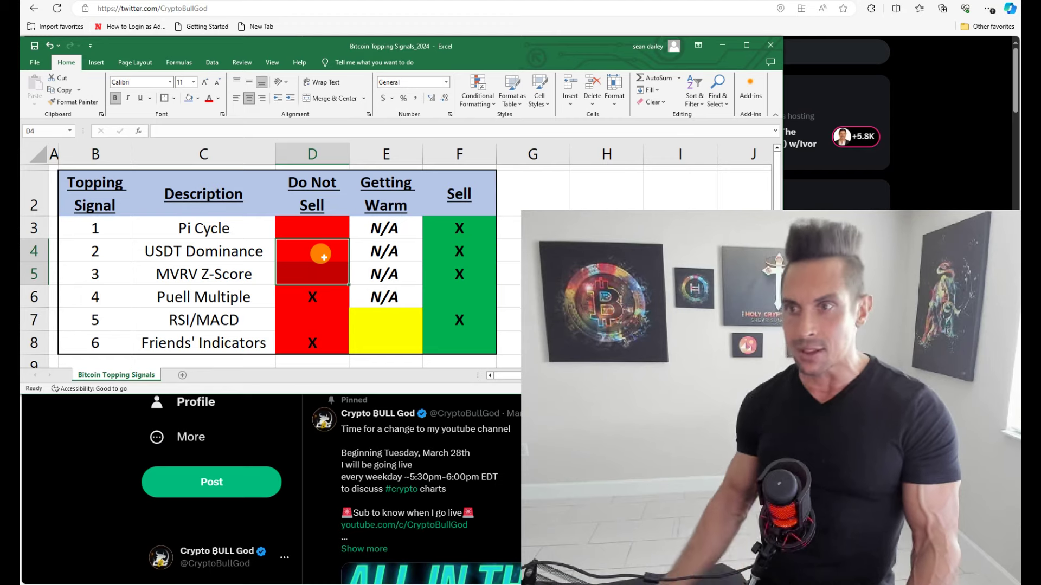
Step: Move the Friends' Indicators row's X from the Do Not Sell column to the Getting Warm column
{"action": "left_click", "coordinate": [291, 297]}
{"action": "left_click", "coordinate": [383, 337]}
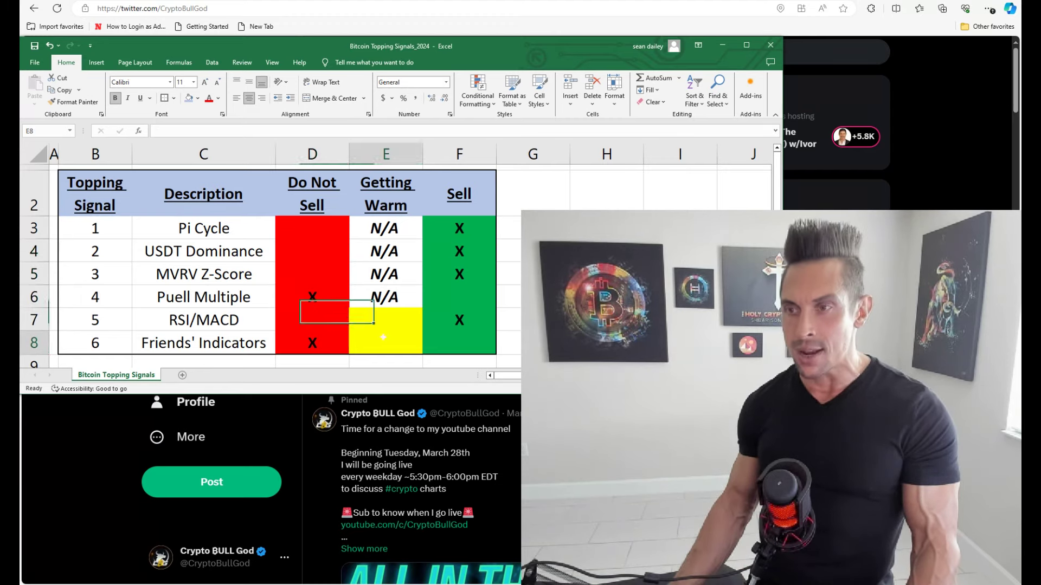
{"action": "type", "text": "X"}
{"action": "left_click", "coordinate": [325, 339]}
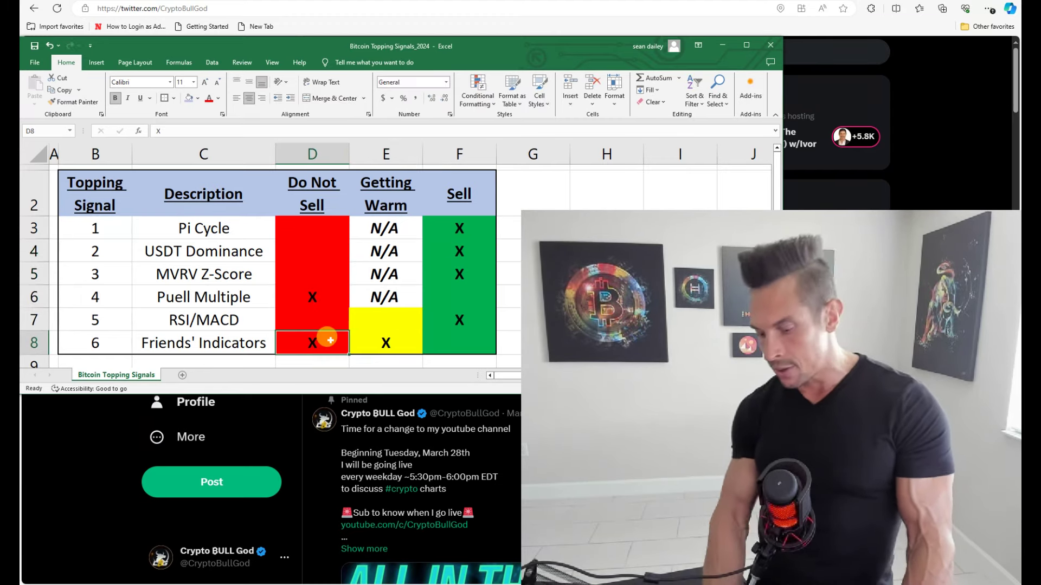
{"action": "key", "text": "Delete"}
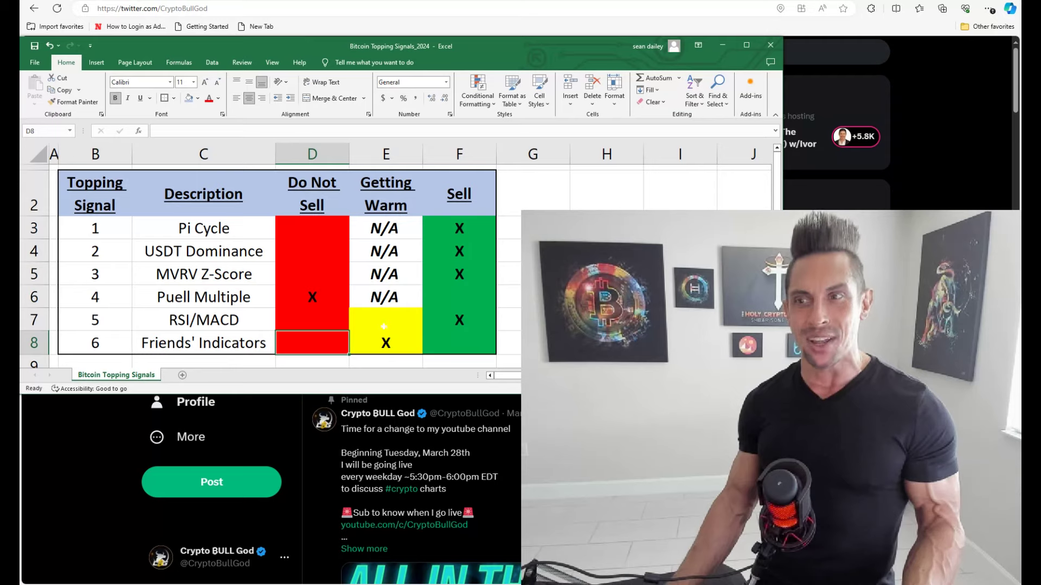
{"action": "left_click", "coordinate": [388, 340]}
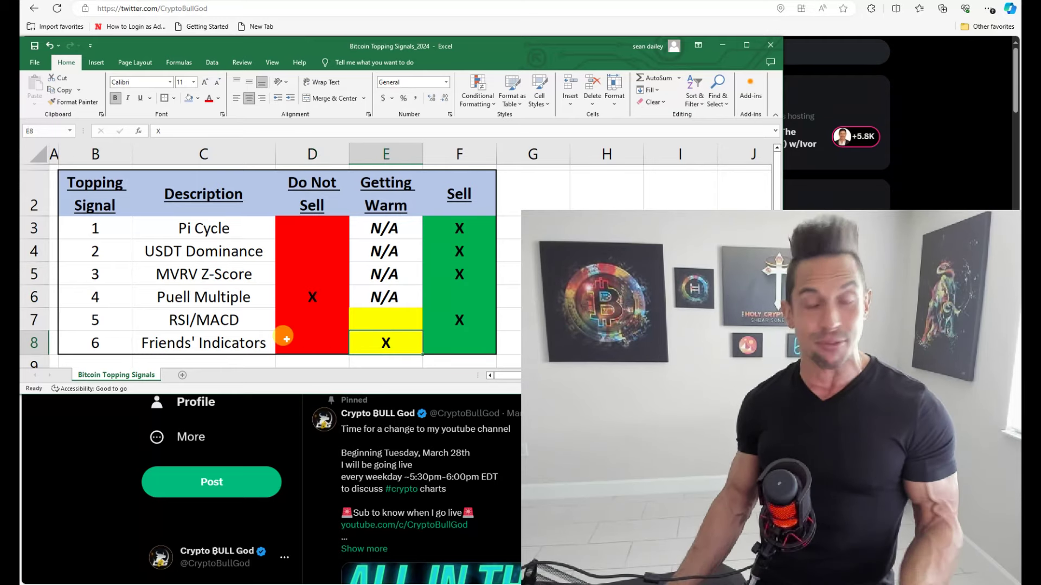
{"action": "left_click", "coordinate": [312, 301]}
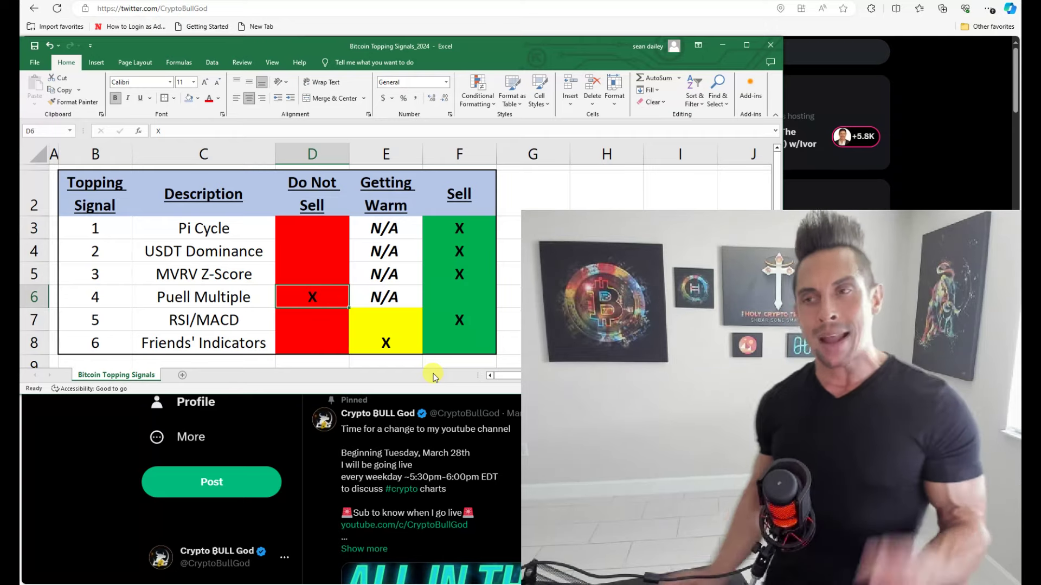